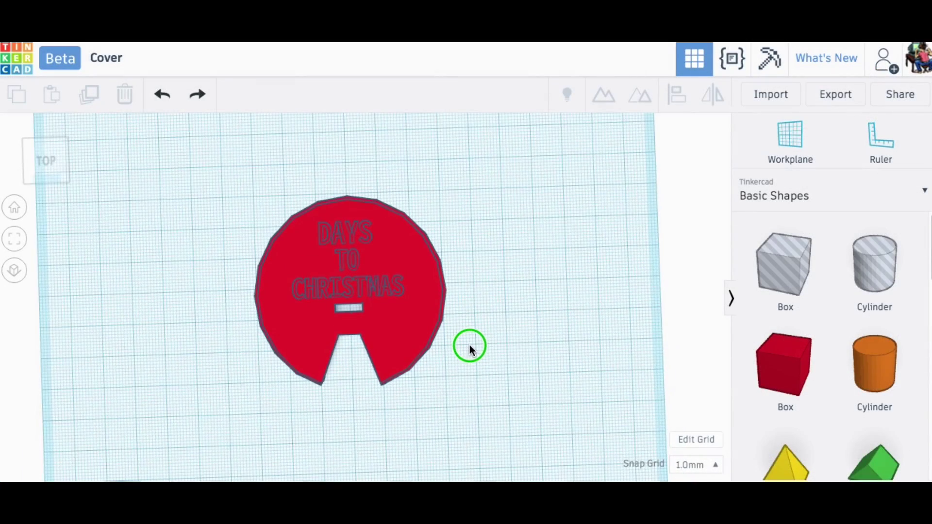
- Ungroup the red DAYS TO CHRISTMAS cover repeatedly into nine parts: orange disc, lettering and cutouts
right_drag(470, 345, 467, 343)
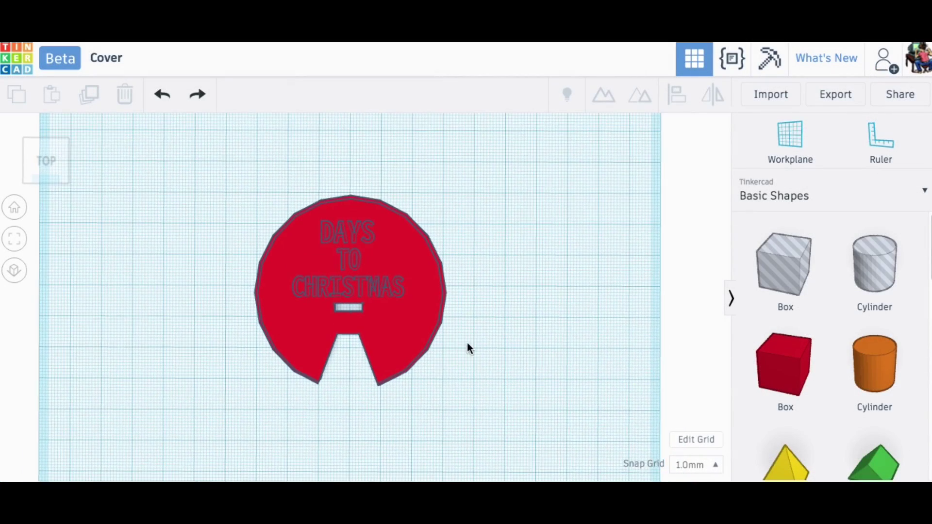
click(421, 304)
right_drag(483, 376, 466, 364)
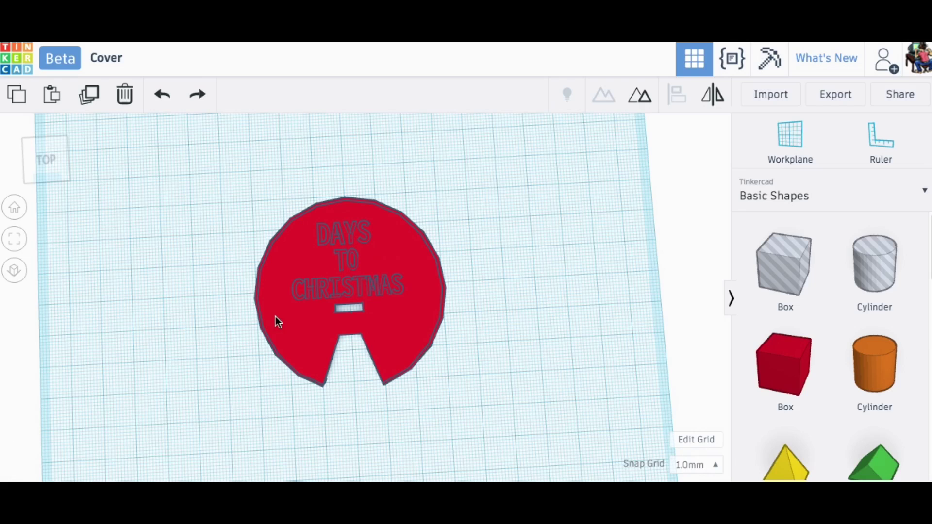
click(380, 329)
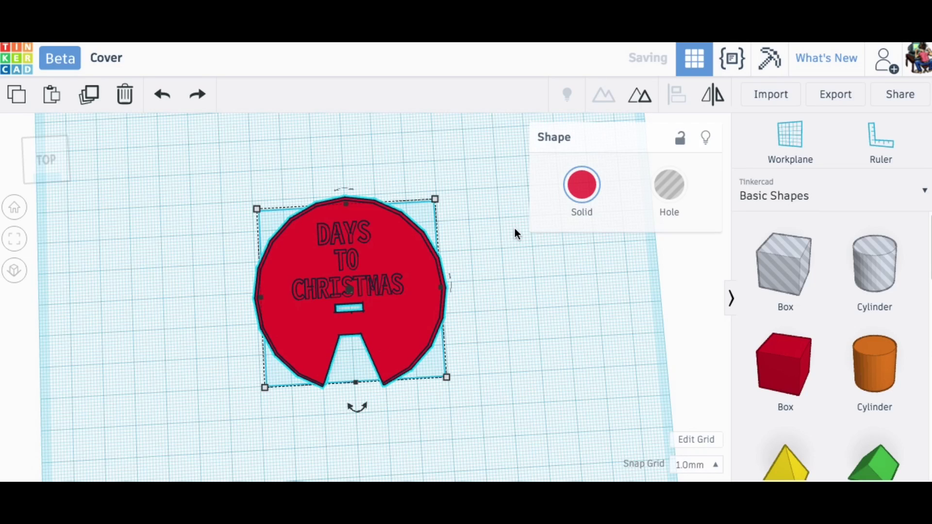
click(640, 106)
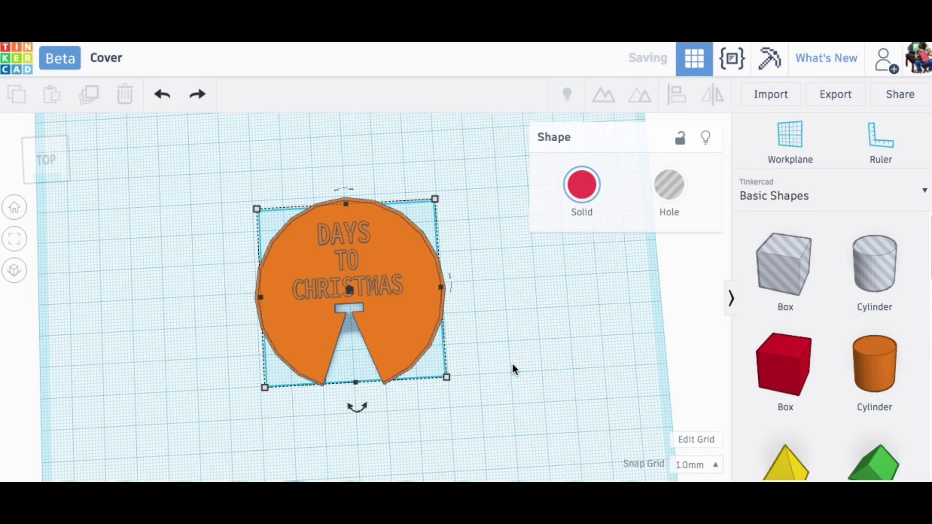
click(509, 369)
key(ctrl+a)
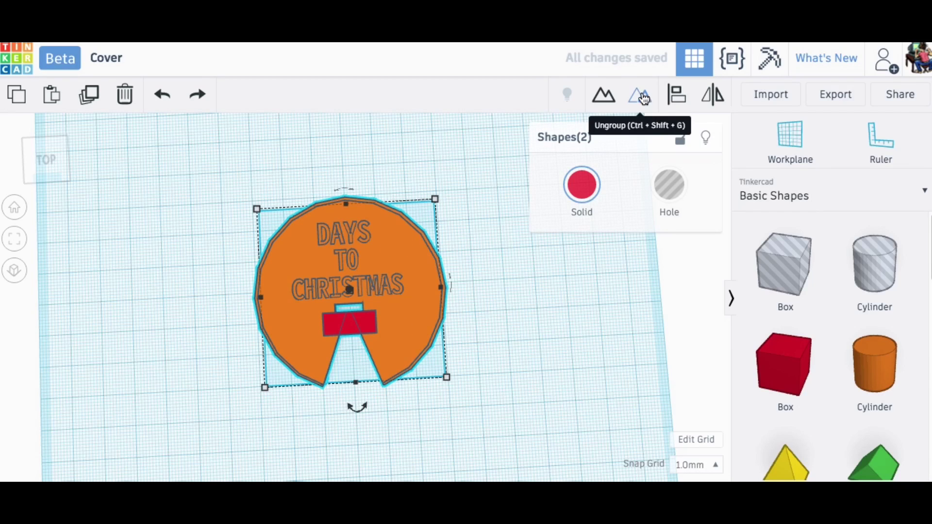
click(642, 96)
right_drag(500, 350, 501, 308)
- Inspect the ungrouped cover pieces, including the thin piece underneath, from several angles
click(410, 339)
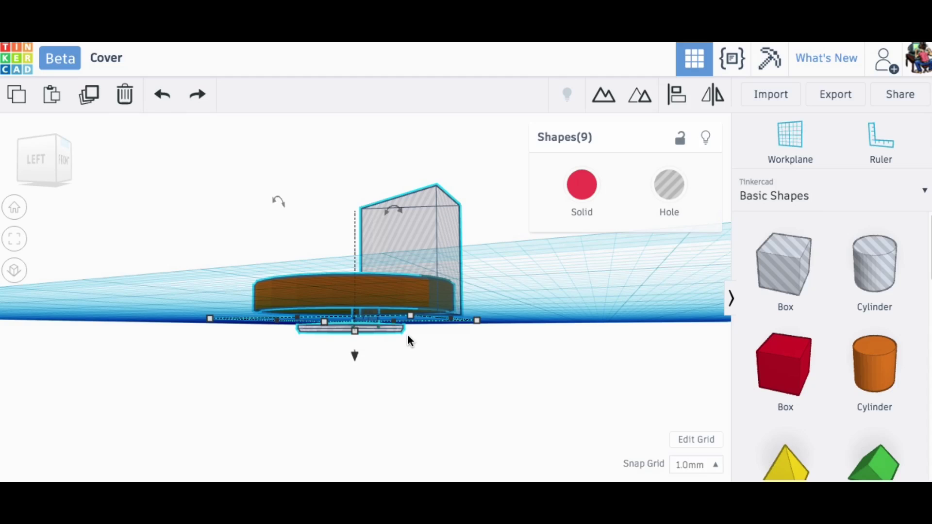
scroll(408, 339, up, 1)
scroll(359, 396, up, 2)
right_drag(408, 339, 335, 299)
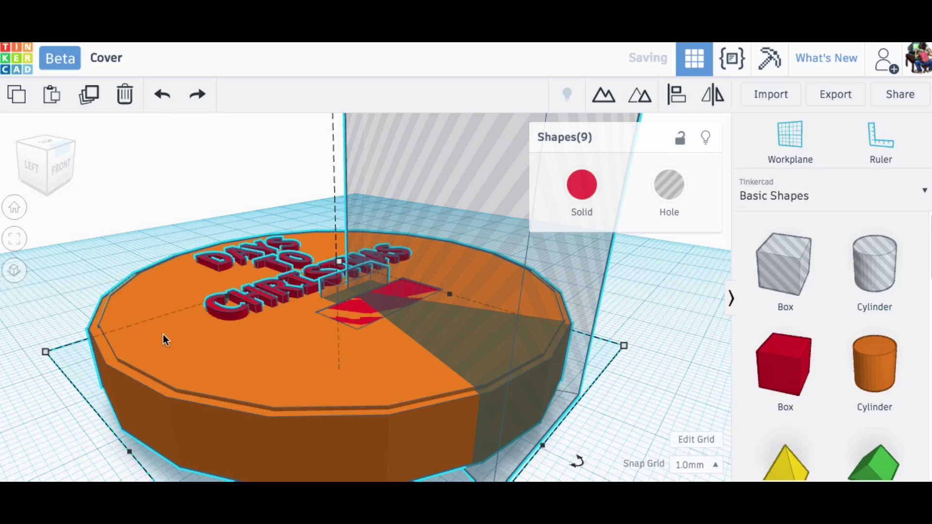
right_drag(559, 447, 568, 453)
click(346, 404)
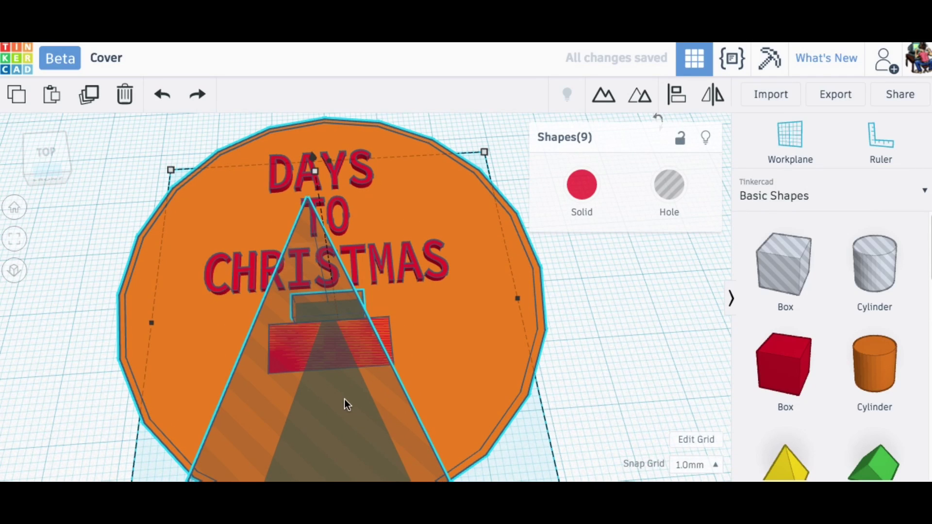
right_drag(649, 398, 627, 441)
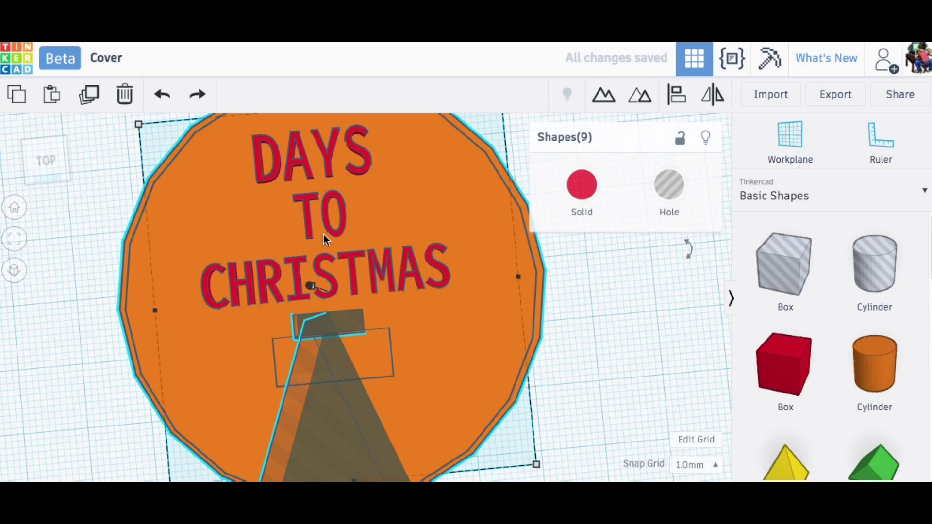
scroll(577, 302, down, 5)
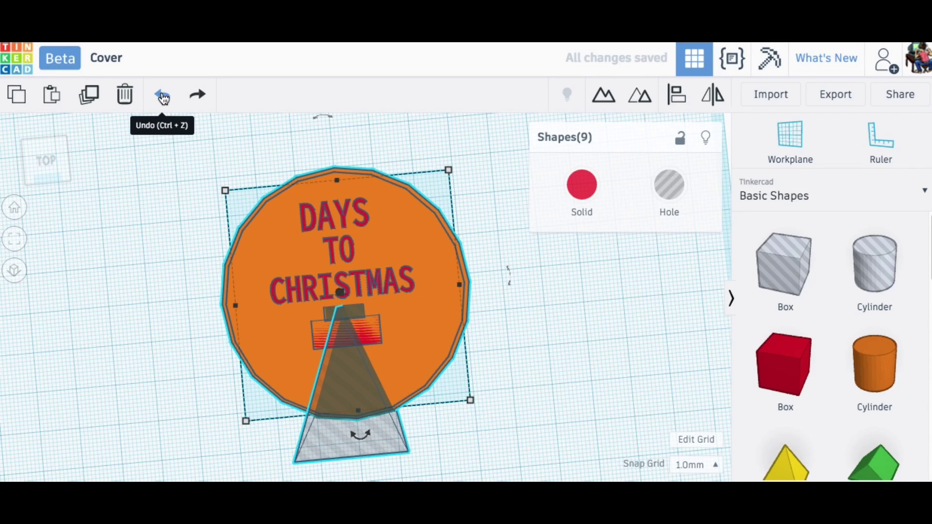
- Undo twice so the cover is a single red notched disc again
click(163, 99)
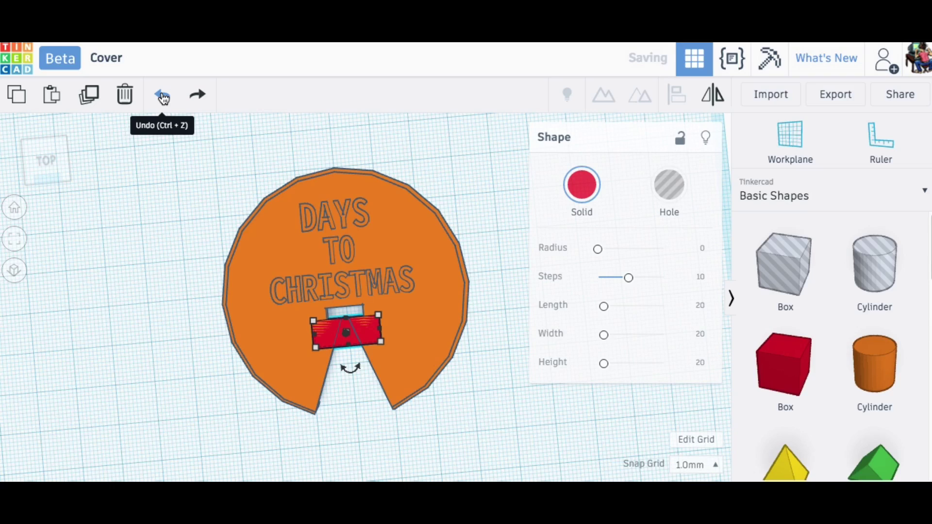
click(163, 98)
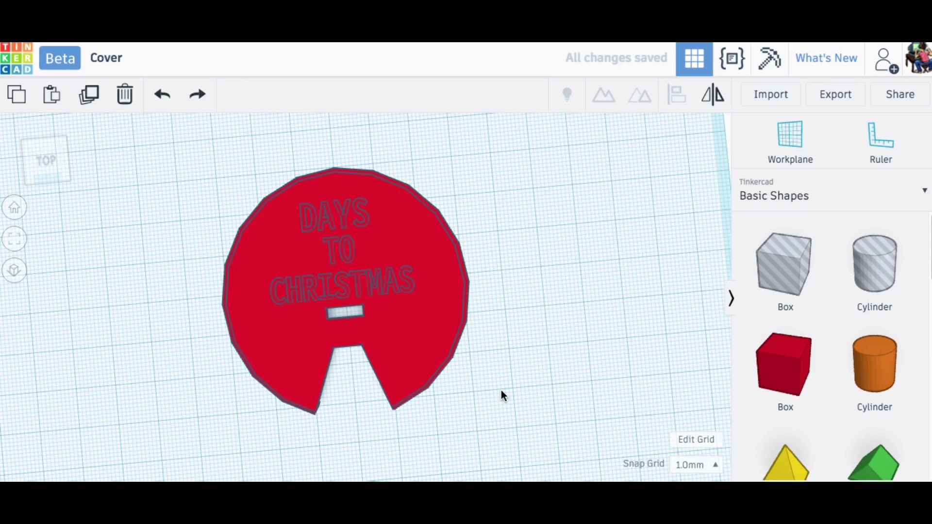
right_drag(502, 396, 426, 249)
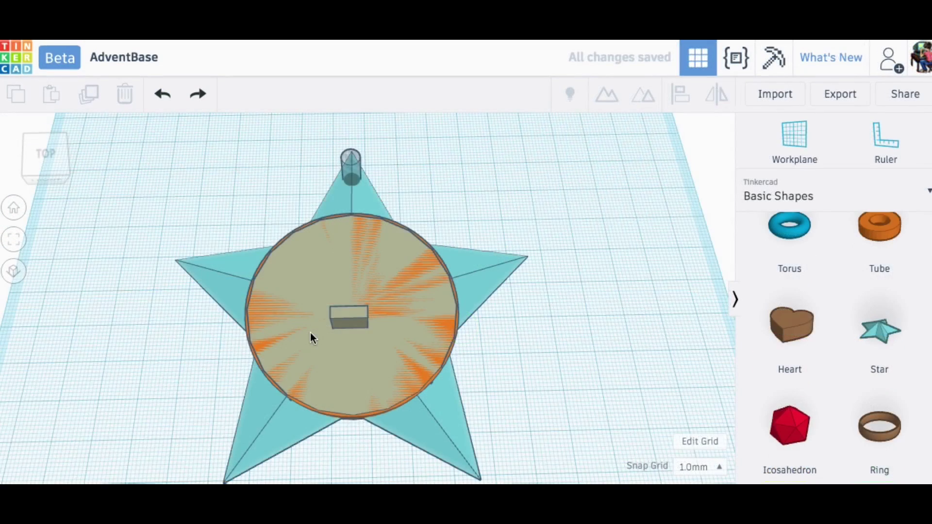
- Add a test cylinder beside the star base, then delete it
click(310, 335)
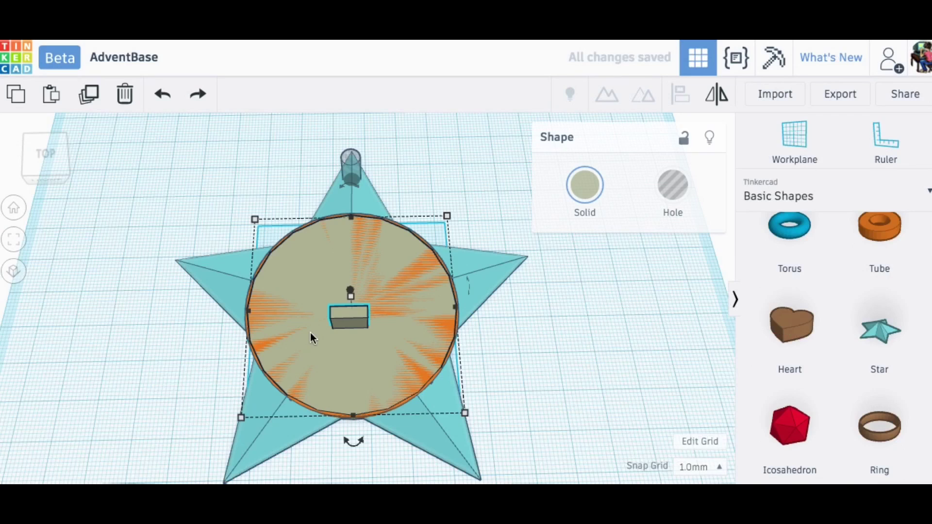
right_drag(564, 380, 554, 297)
scroll(801, 311, up, 10)
drag(880, 241, 606, 360)
click(351, 328)
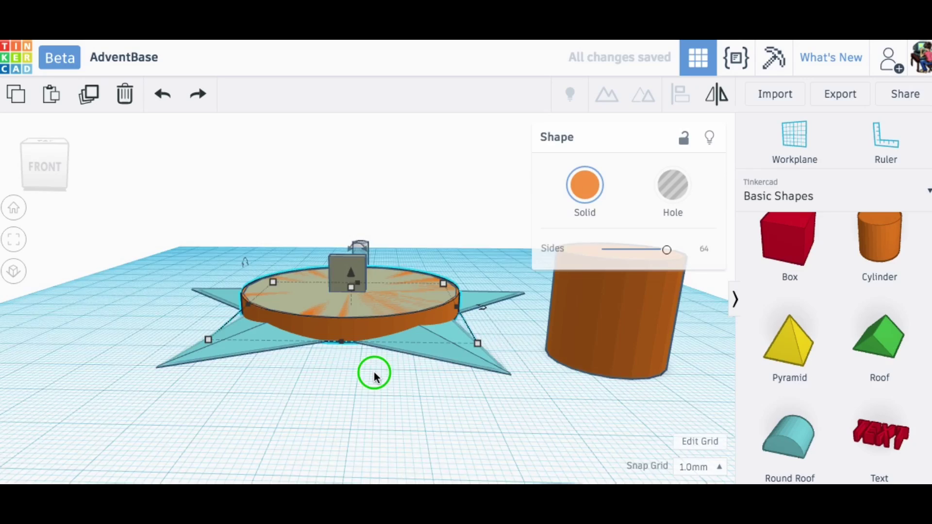
right_drag(374, 373, 371, 413)
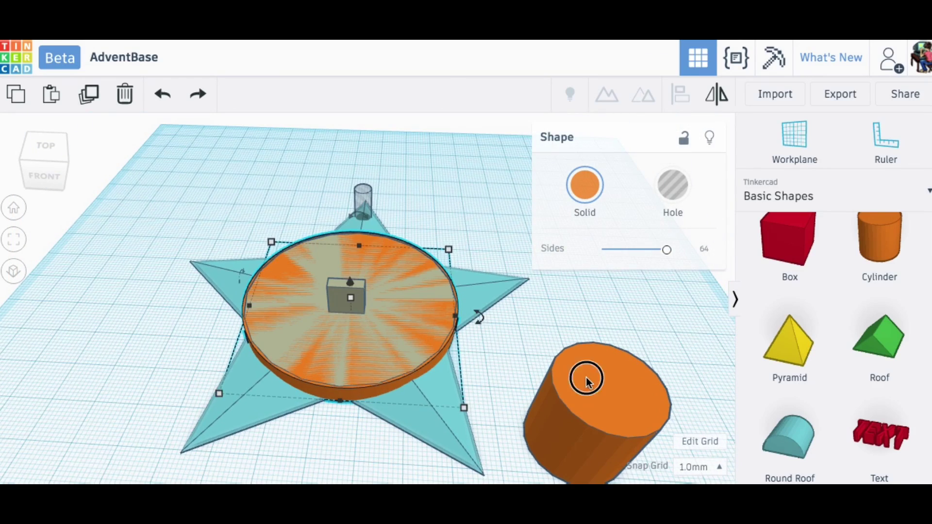
click(581, 377)
key(Delete)
scroll(863, 374, down, 7)
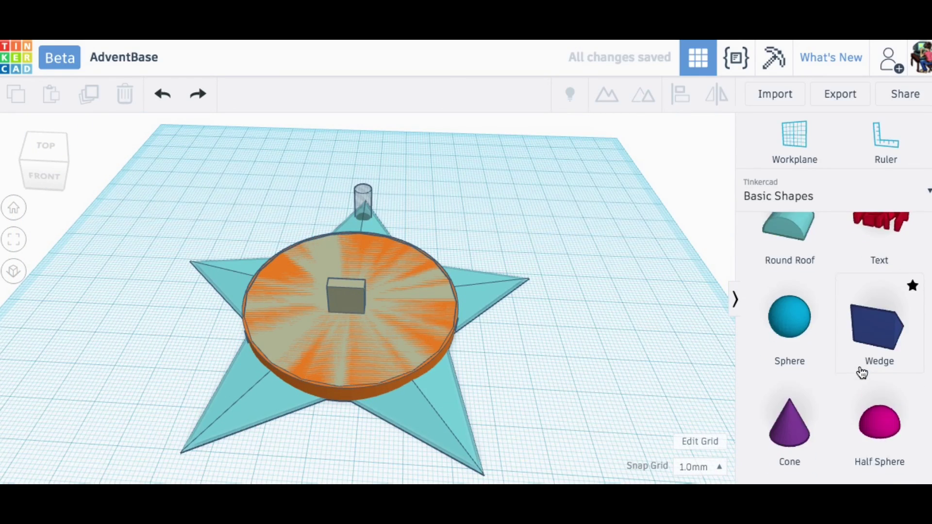
scroll(859, 372, down, 3)
- Raise the large base star's height to 10.00 and delete the extra test star
drag(879, 352, 613, 367)
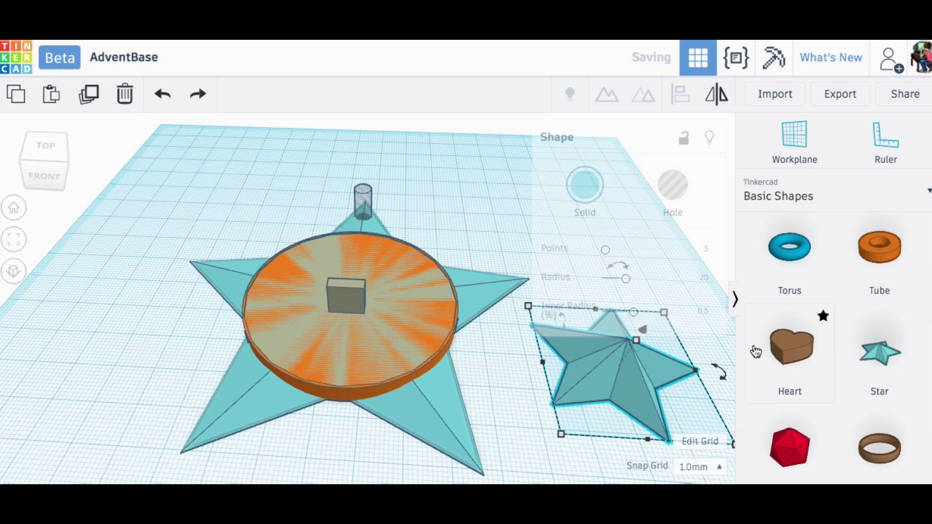
click(429, 385)
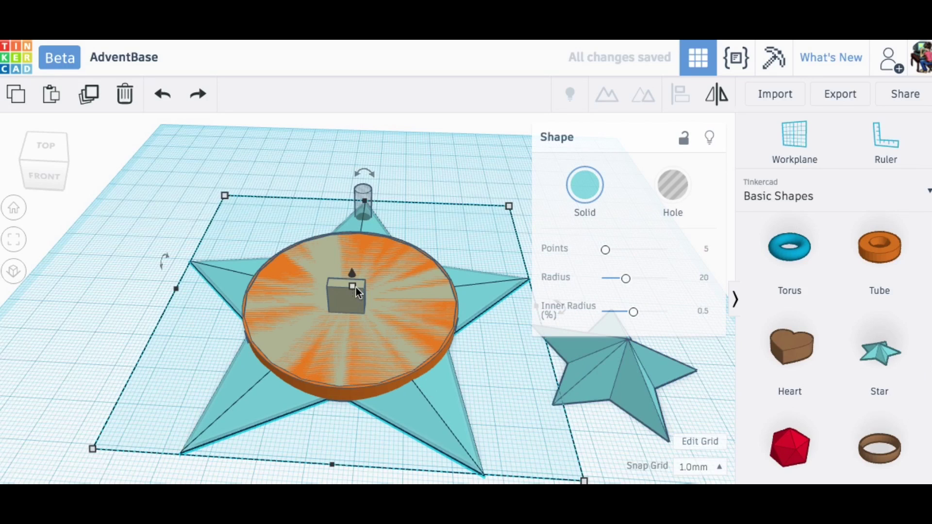
mouse_move(357, 292)
mouse_down()
mouse_move(353, 252)
mouse_move(353, 290)
mouse_up()
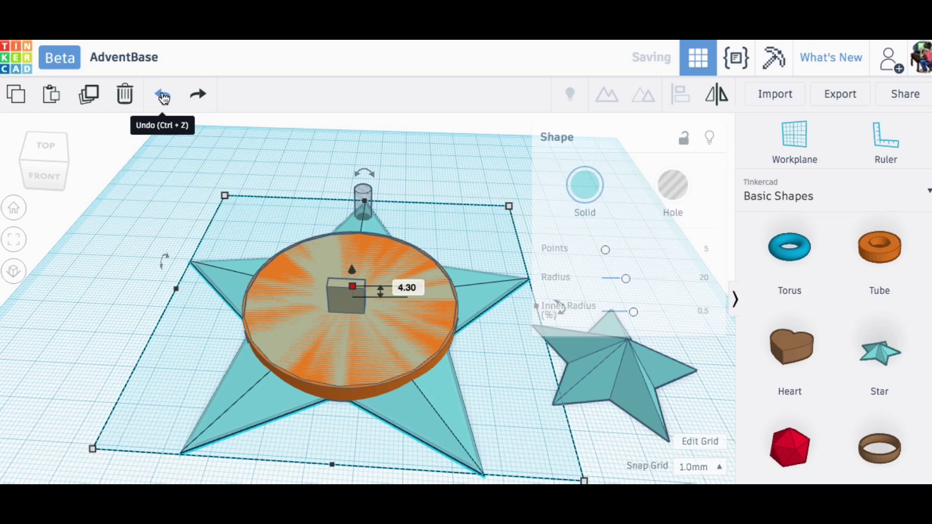
click(600, 358)
key(Delete)
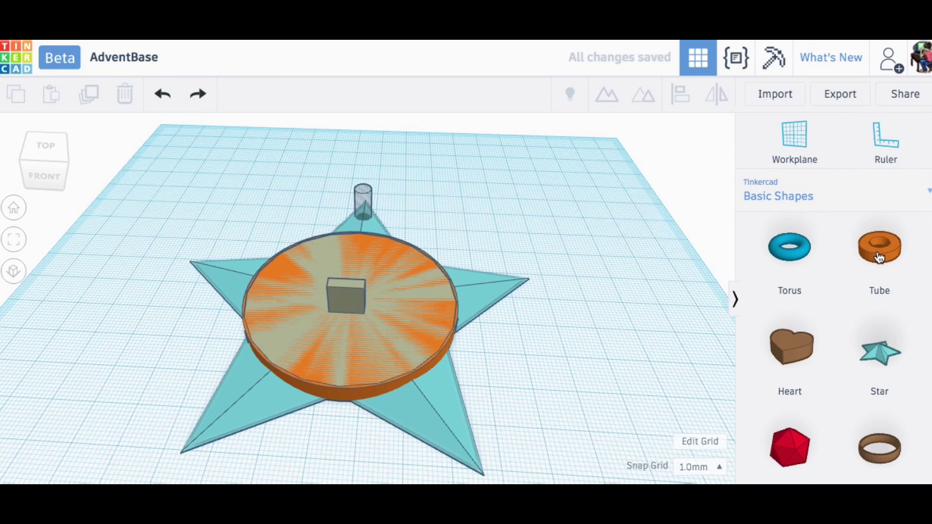
- Place a hole cylinder on the star base's disc
scroll(880, 270, up, 3)
scroll(886, 281, up, 10)
drag(879, 264, 494, 223)
- Measure the small hole cylinder with the Ruler and delete the large hole cylinder
click(364, 200)
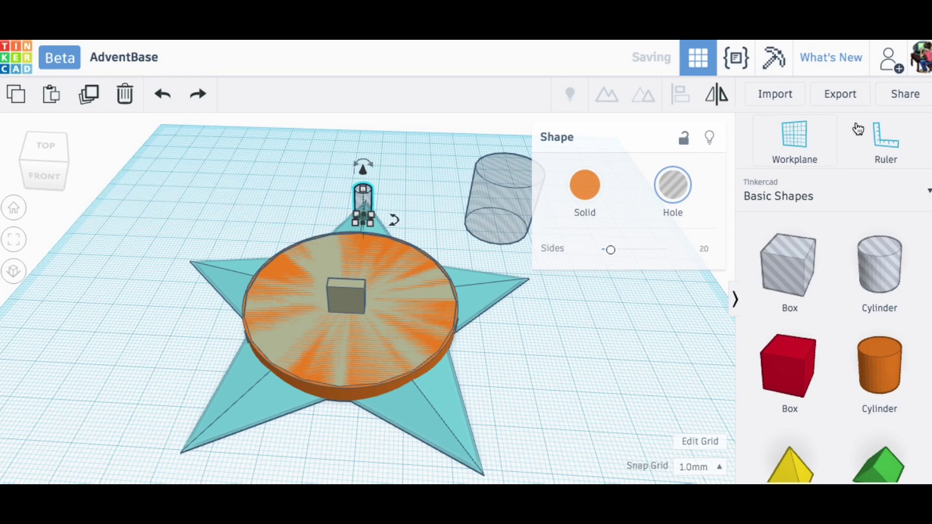
drag(857, 131, 255, 196)
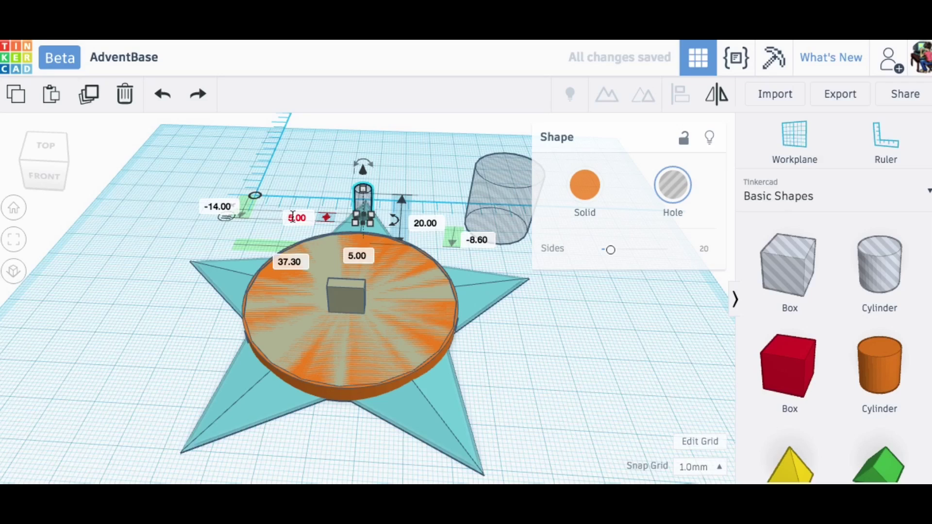
right_drag(561, 304, 508, 224)
click(450, 211)
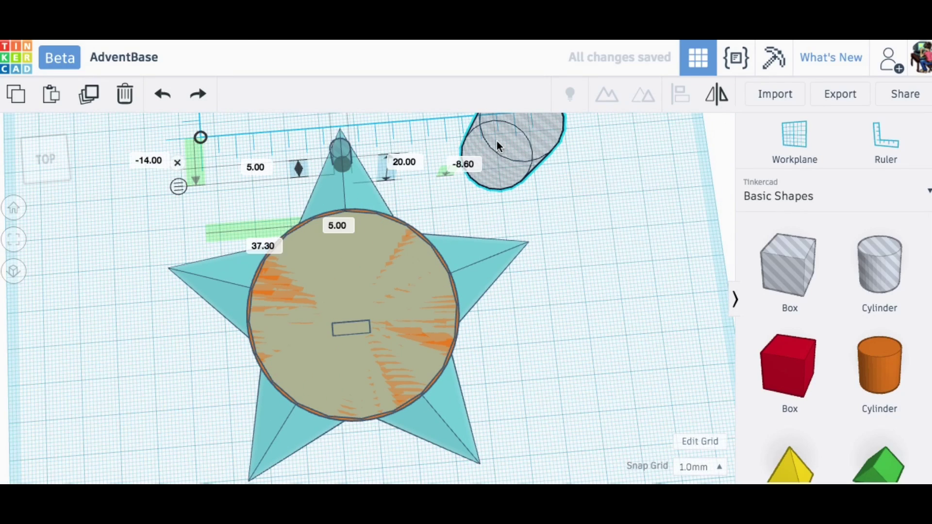
click(496, 141)
key(Delete)
click(178, 162)
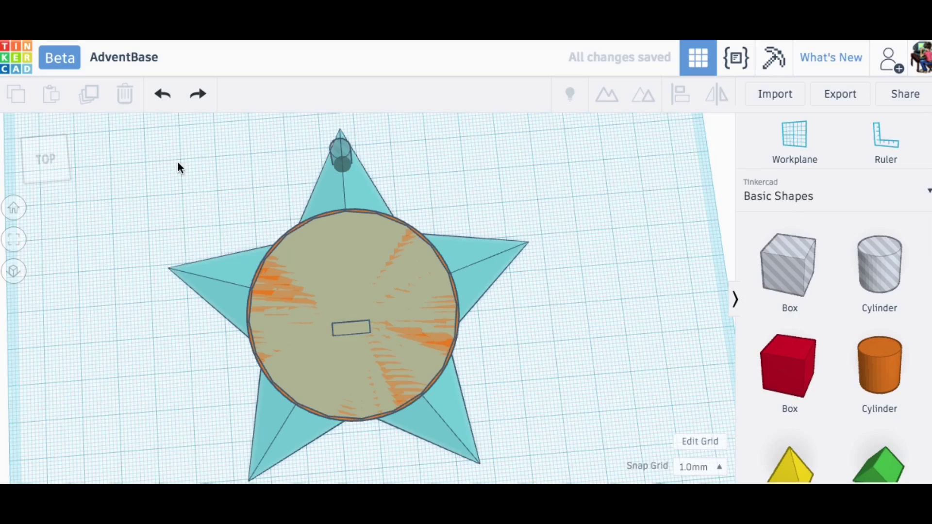
right_drag(177, 162, 187, 217)
- Group all four star-base parts into one solid with the hanging hole
drag(150, 127, 559, 453)
click(610, 104)
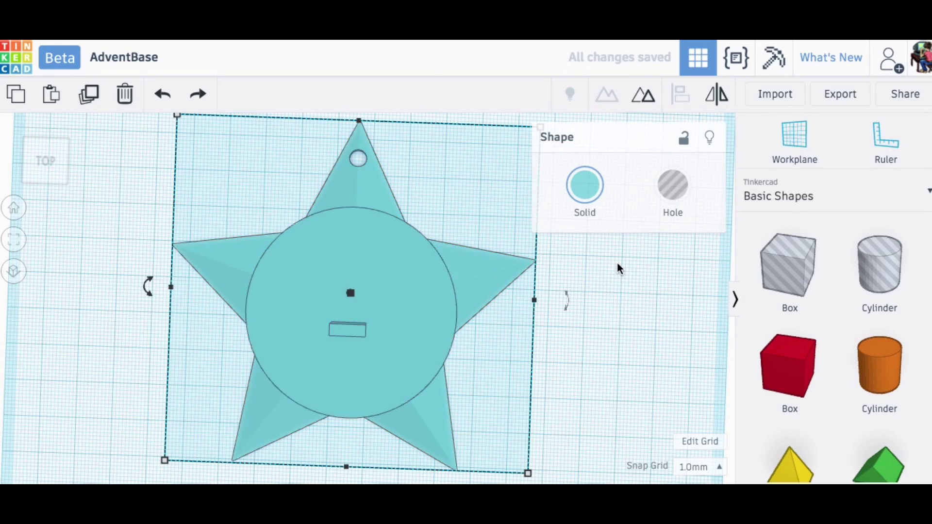
click(610, 275)
right_drag(609, 272, 629, 192)
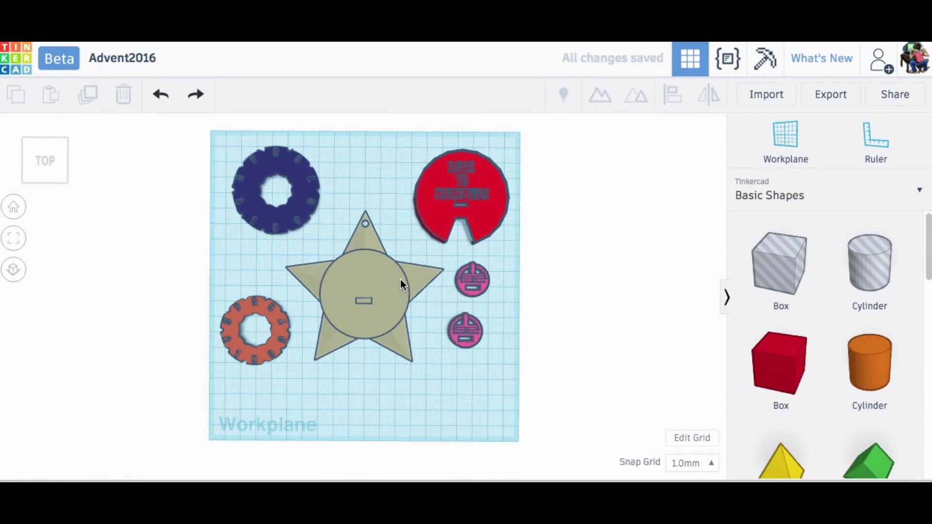
- Move the pink clip onto the star's centre and set Snap Grid to 0.1mm
scroll(400, 279, up, 5)
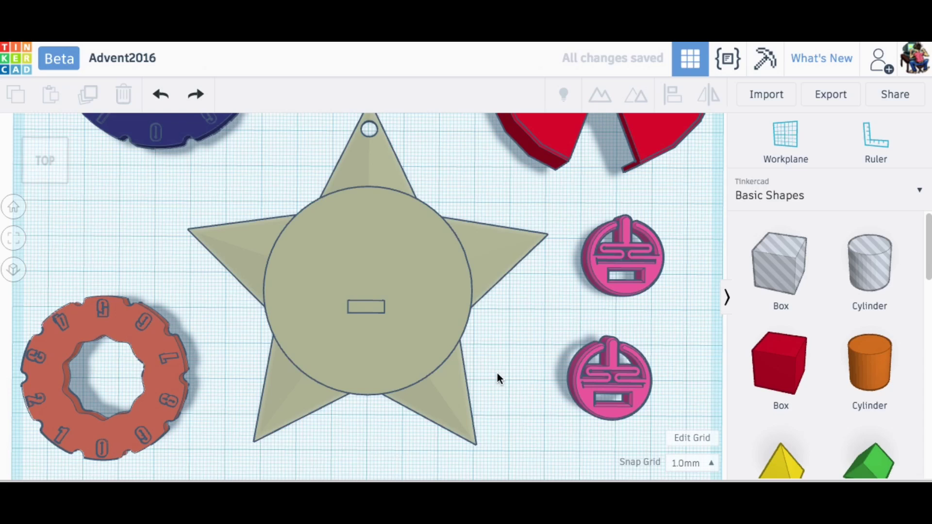
right_drag(497, 354, 491, 299)
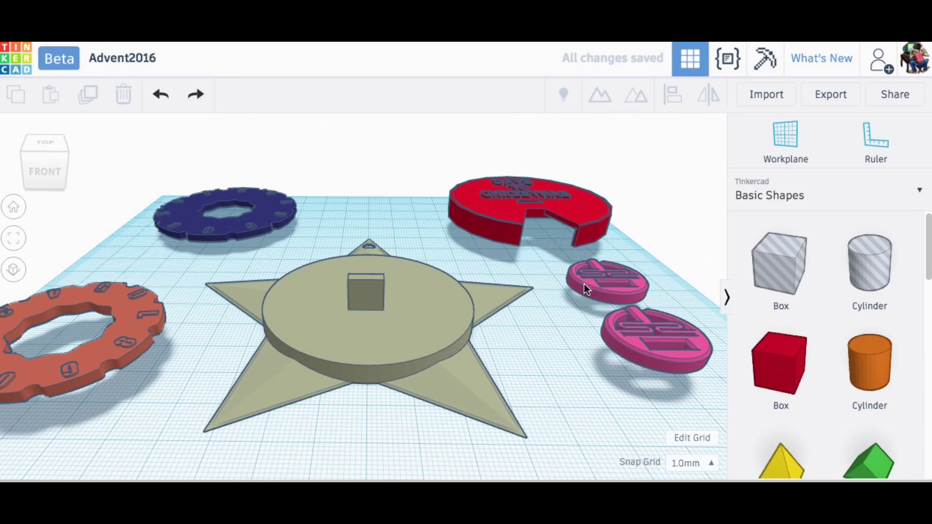
drag(583, 288, 343, 300)
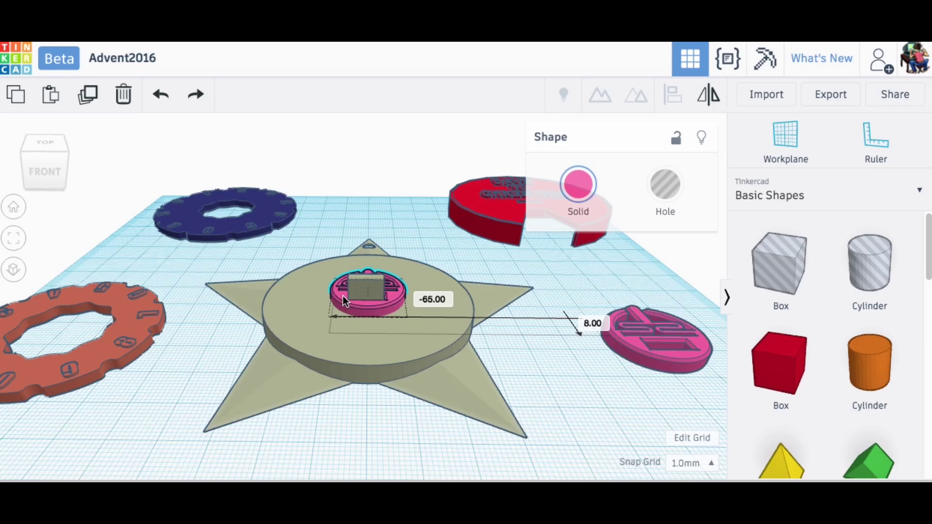
right_drag(458, 295, 478, 383)
click(711, 464)
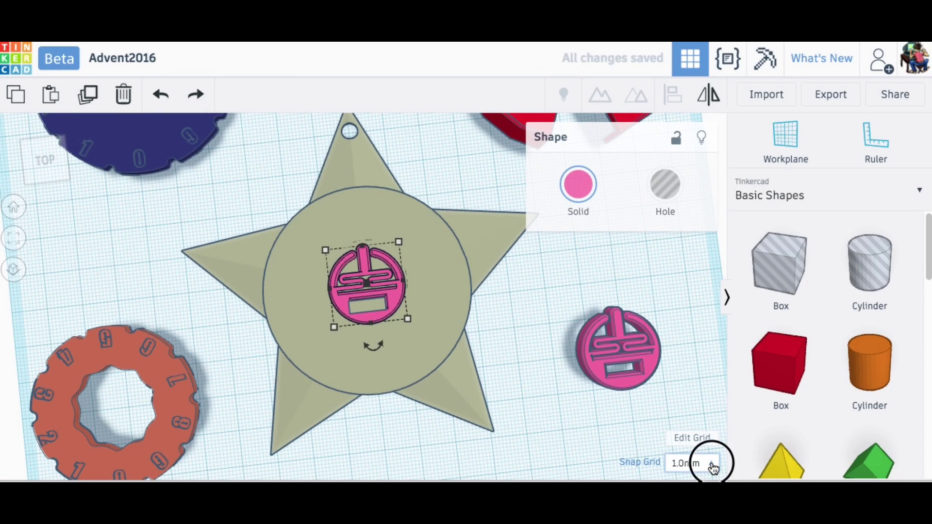
click(703, 325)
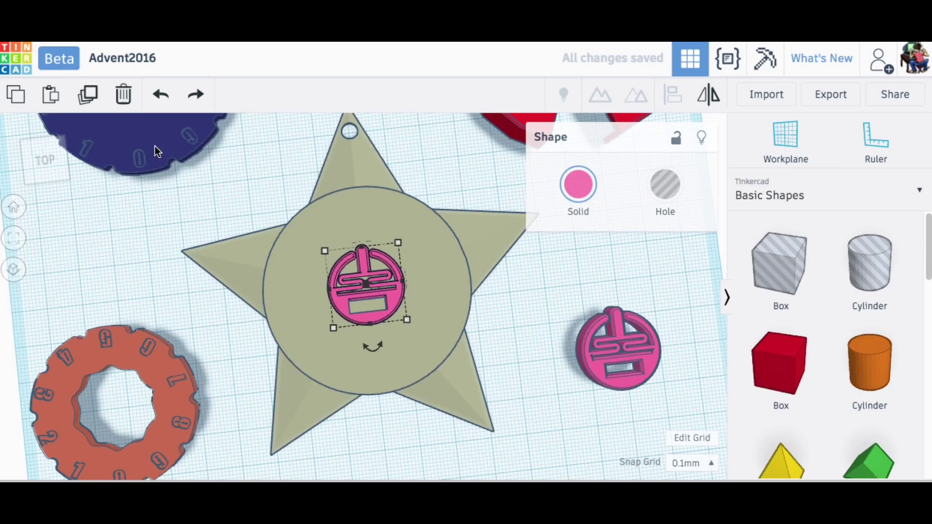
- Stack the blue number dial, pink clip and orange number ring on the star centre
drag(157, 151, 388, 364)
right_drag(464, 284, 562, 416)
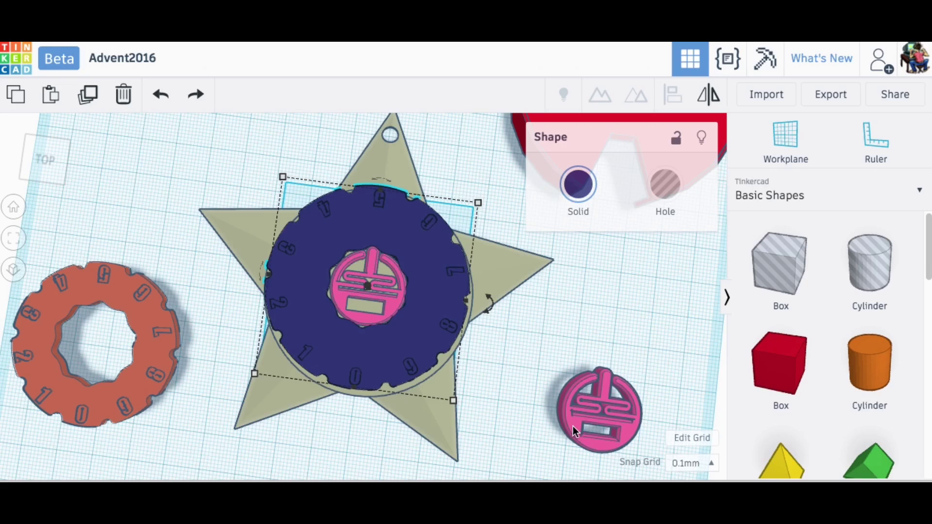
drag(579, 425, 333, 302)
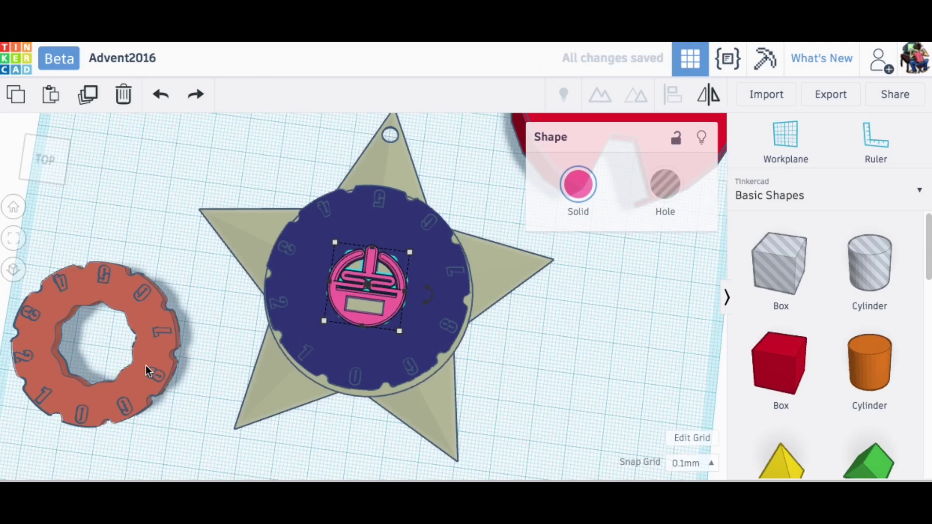
drag(149, 371, 411, 313)
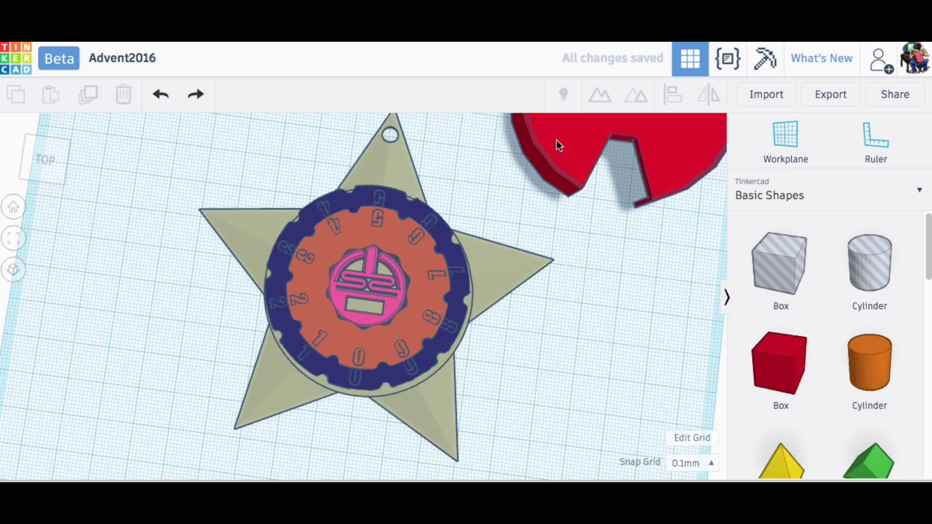
- Place the red DAYS TO CHRISTMAS cover on the star centre and check its fit over the wheels
drag(556, 139, 312, 343)
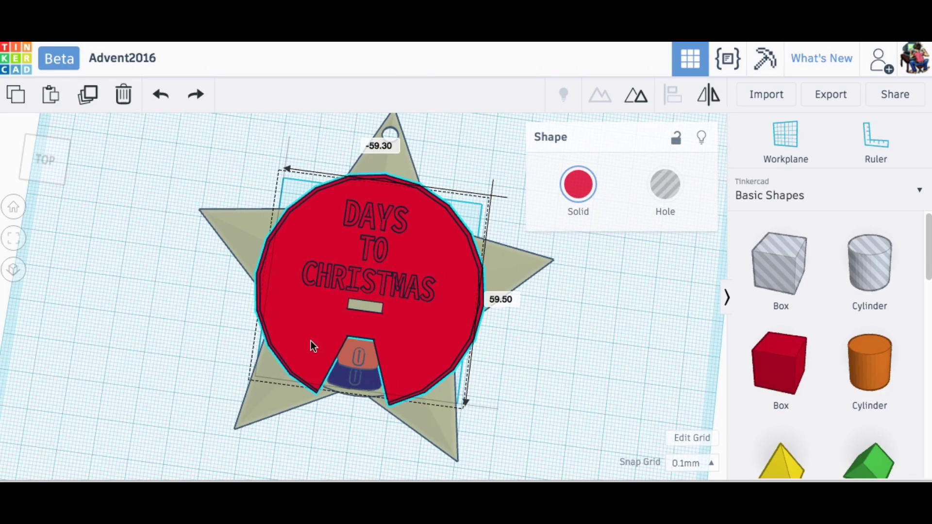
scroll(566, 339, down, 2)
right_drag(536, 337, 461, 297)
scroll(547, 343, up, 5)
right_drag(547, 343, 545, 374)
scroll(502, 295, down, 10)
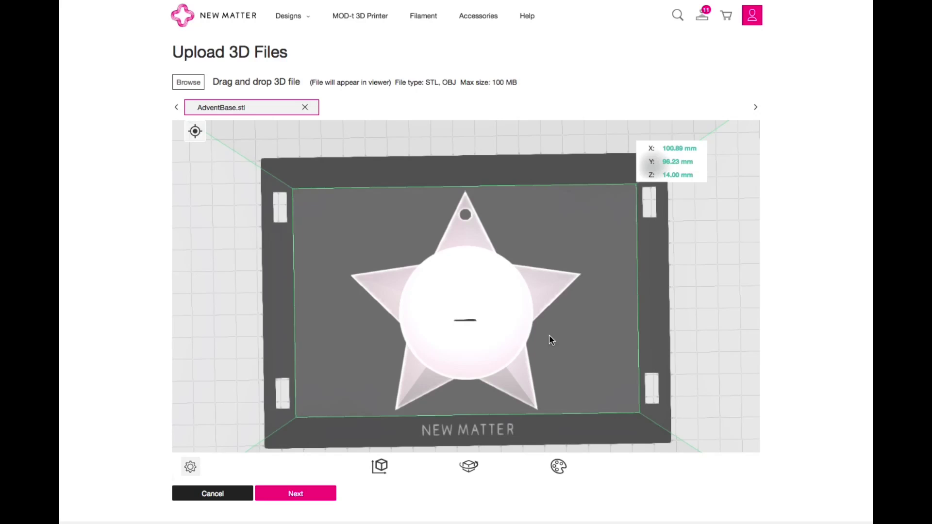
- Rotate the AdventBase star twice by 90° about the vertical axis, 180° total
click(573, 343)
mouse_move(575, 320)
mouse_down()
mouse_move(565, 233)
mouse_move(577, 329)
mouse_up()
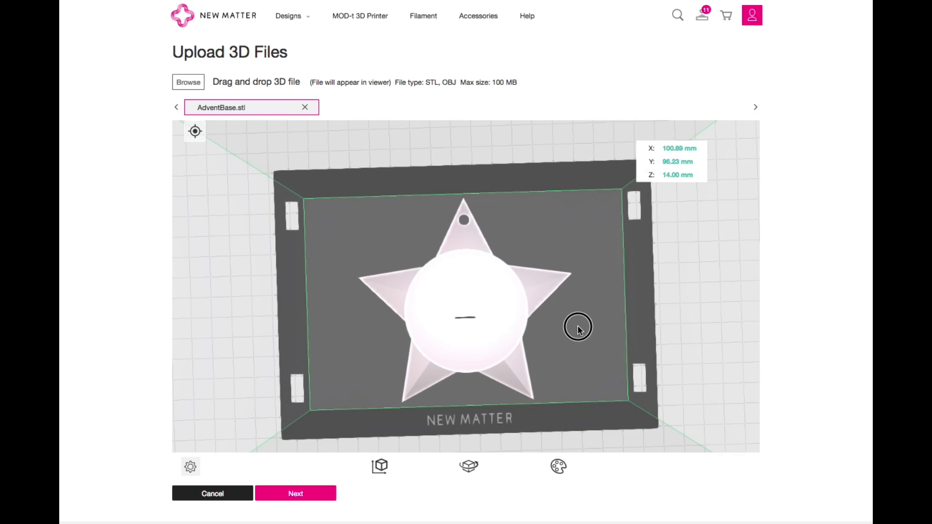
click(469, 465)
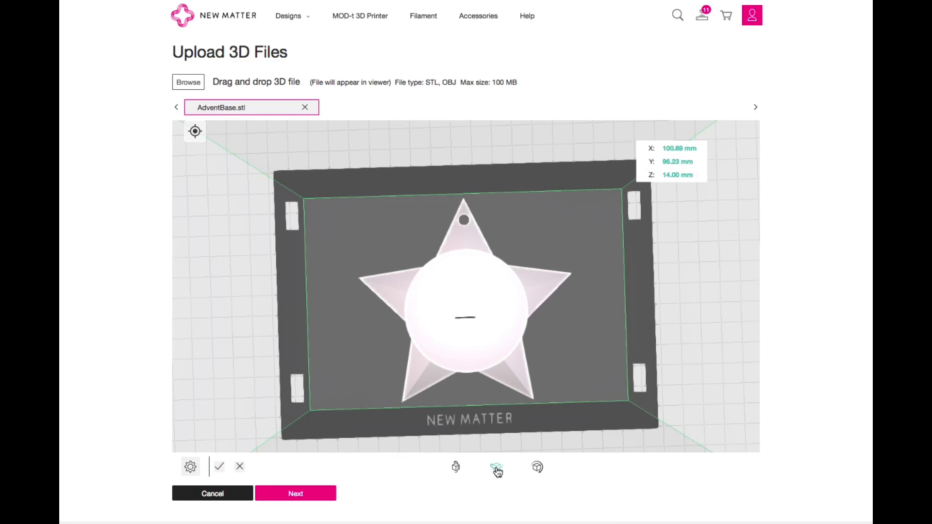
click(496, 468)
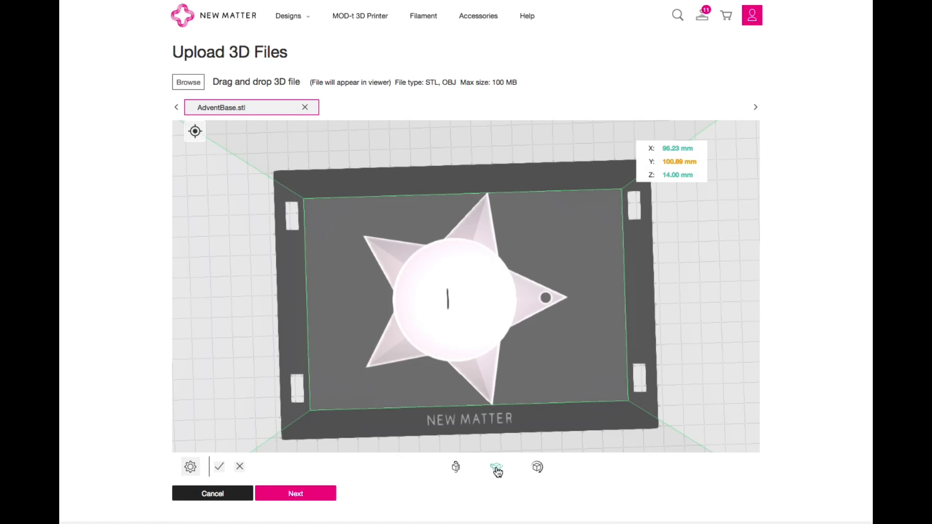
click(496, 469)
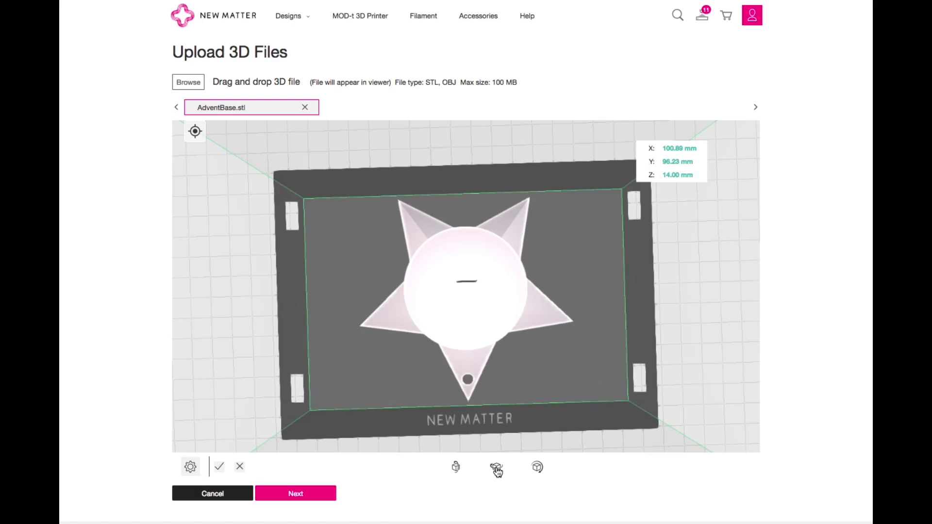